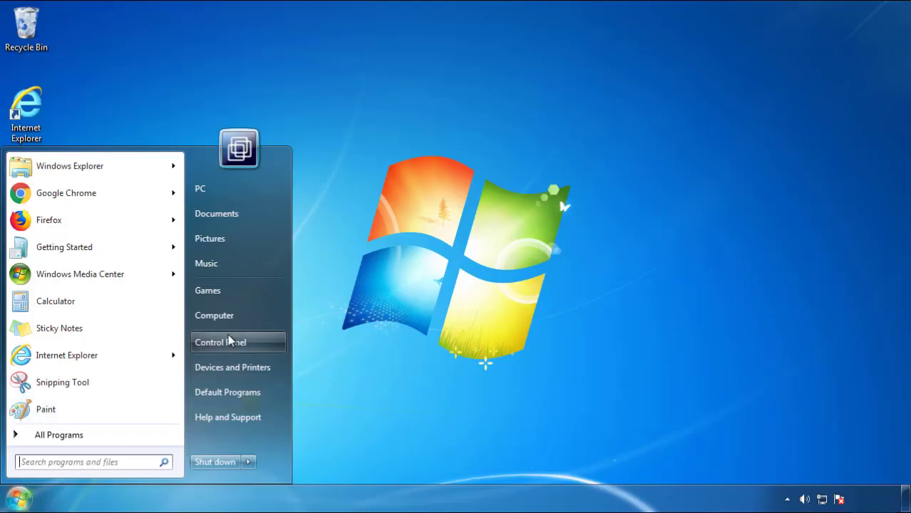
Step: Open the list of installed programs for uninstalling and sort it by installation date, newest first
left_click(228, 339)
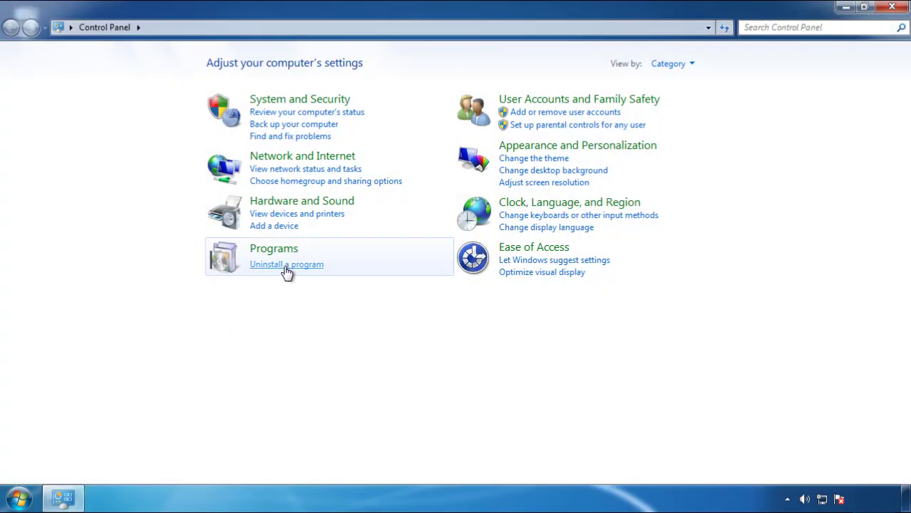
left_click(286, 271)
left_click(536, 138)
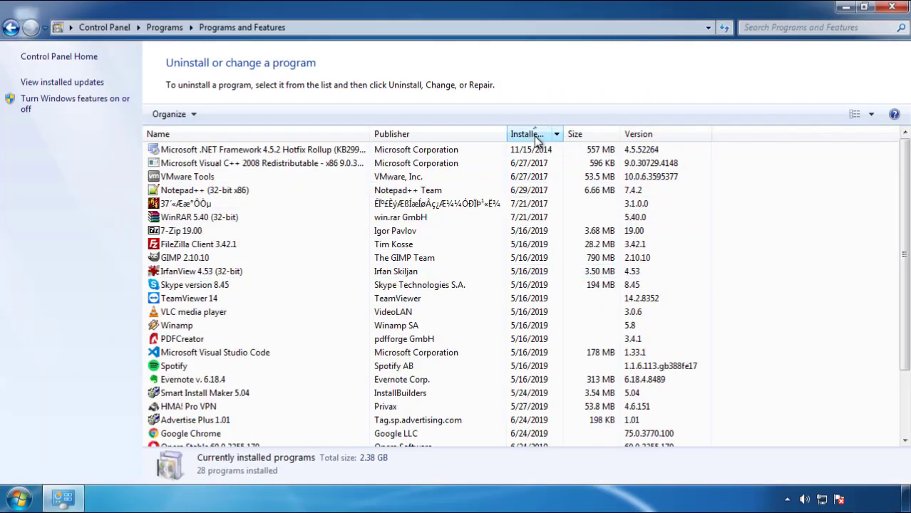
left_click(534, 139)
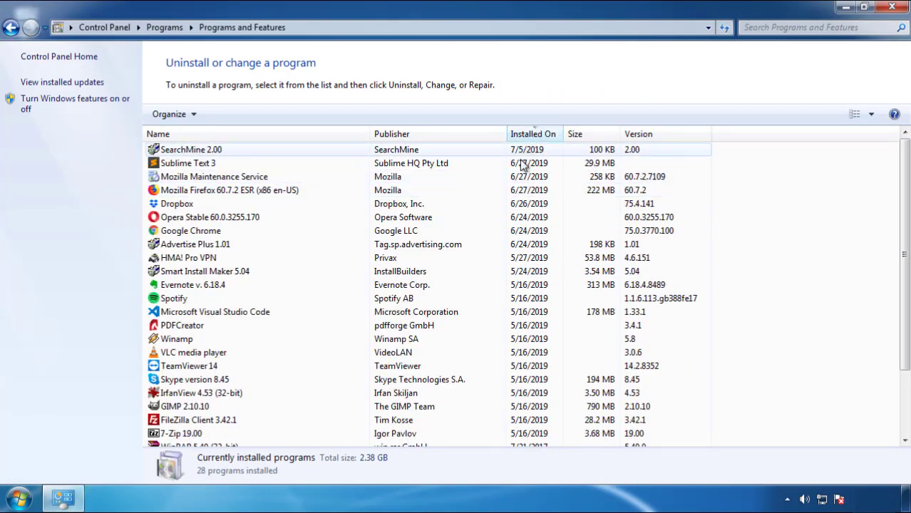
Step: Uninstall SearchMine 2.00 from the computer and close the installed programs window
left_click(193, 151)
left_click(226, 114)
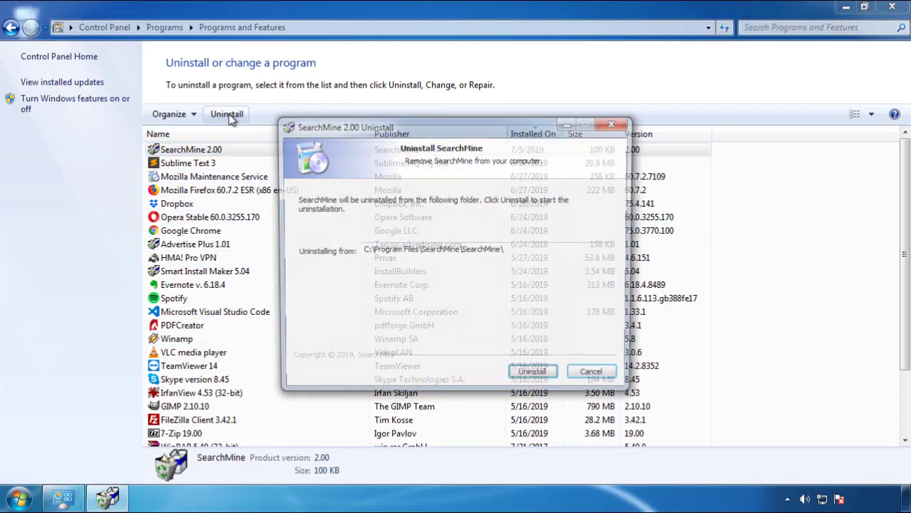
left_click(531, 378)
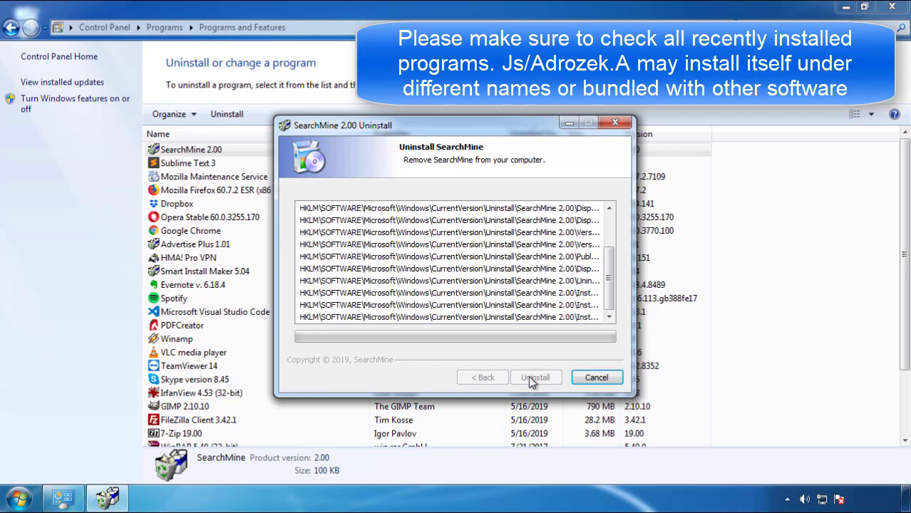
left_click(534, 377)
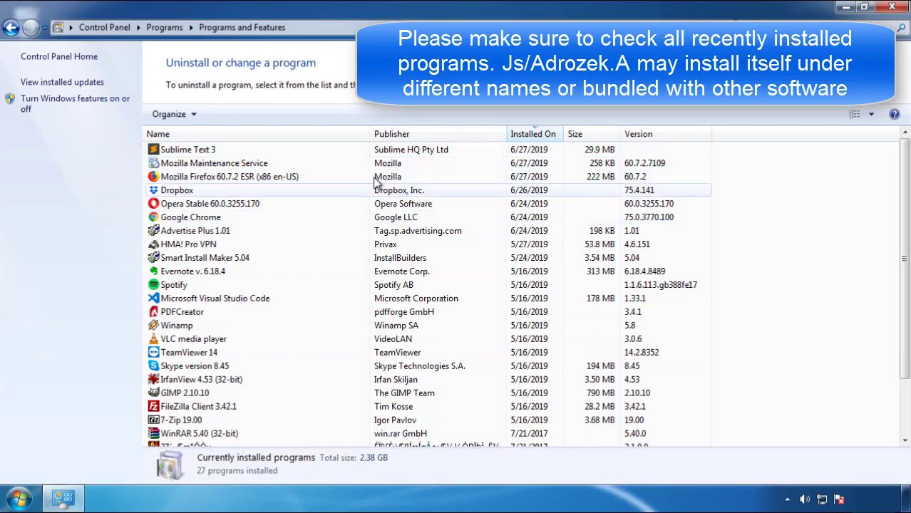
left_click(893, 8)
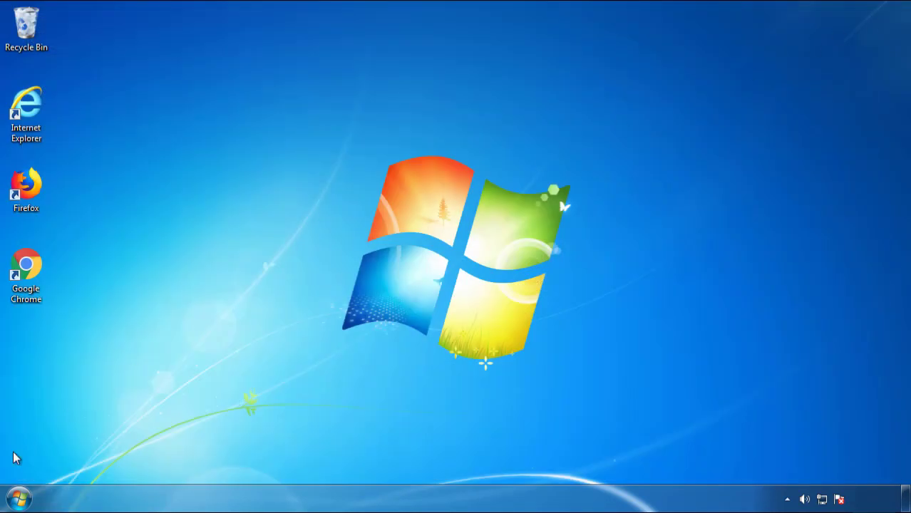
Step: Restart the computer and boot Windows 7 into Safe Mode from the advanced boot options
left_click(18, 499)
left_click(247, 462)
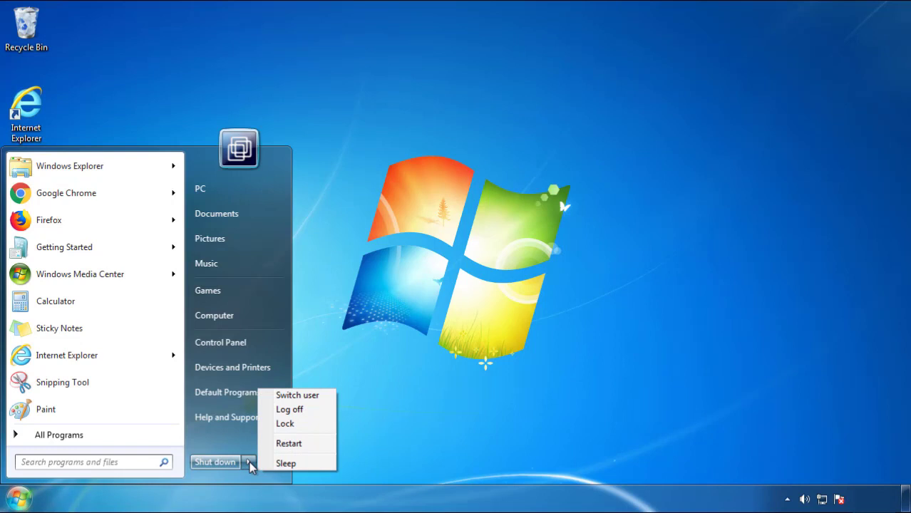
left_click(474, 410)
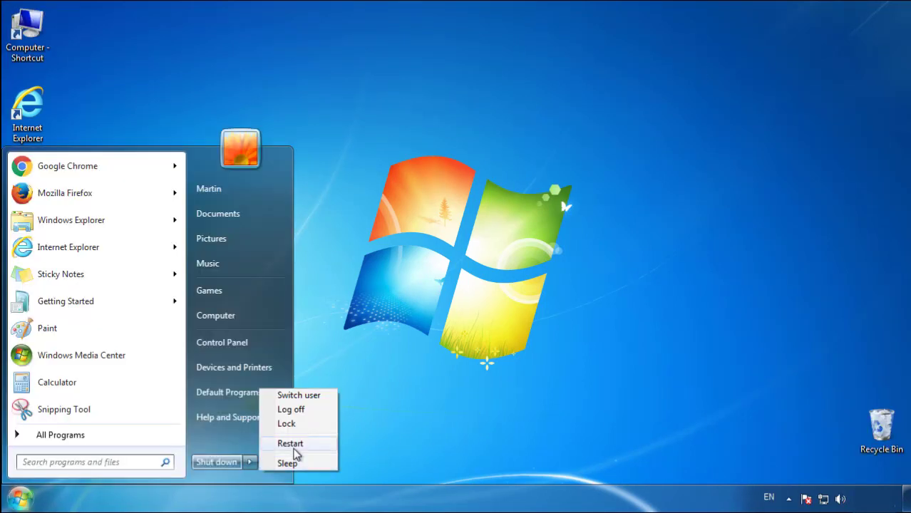
left_click(293, 445)
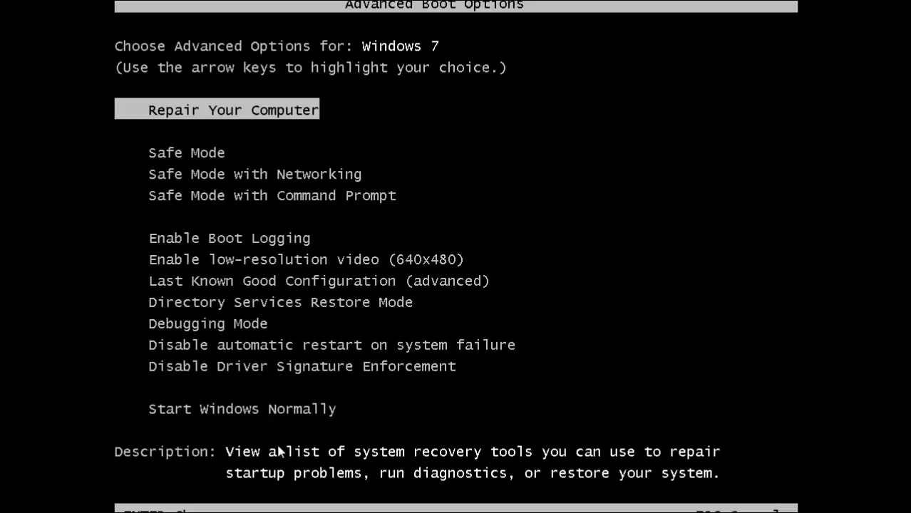
key("Down")
key("Return")
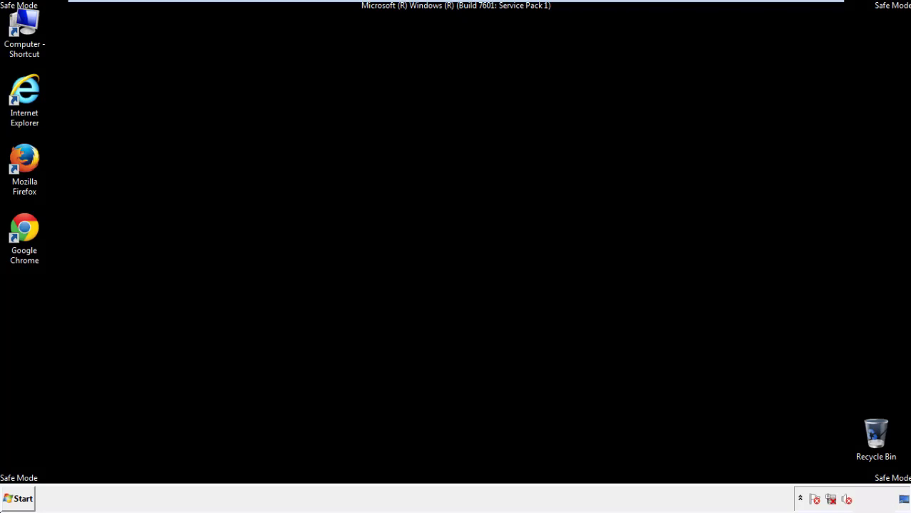
Step: Switch to Mozilla Firefox and decline making it the default browser
double_click(32, 165)
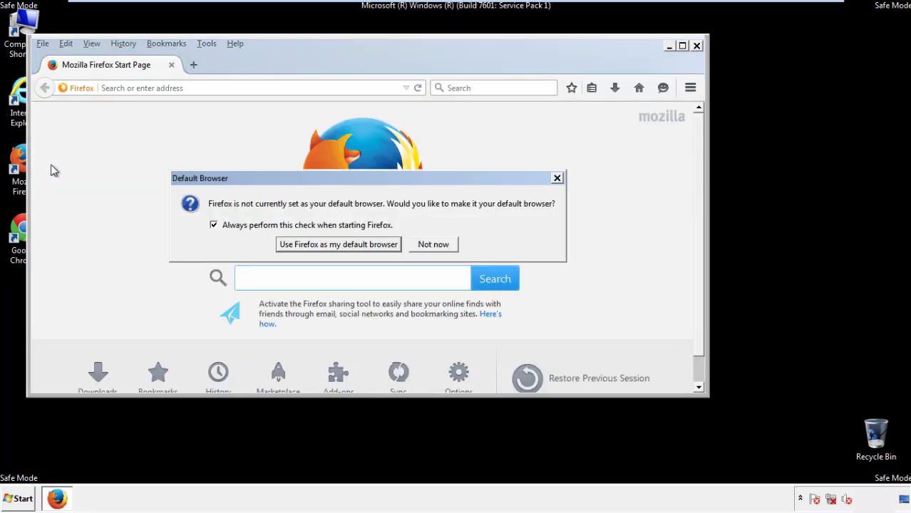
left_click(445, 244)
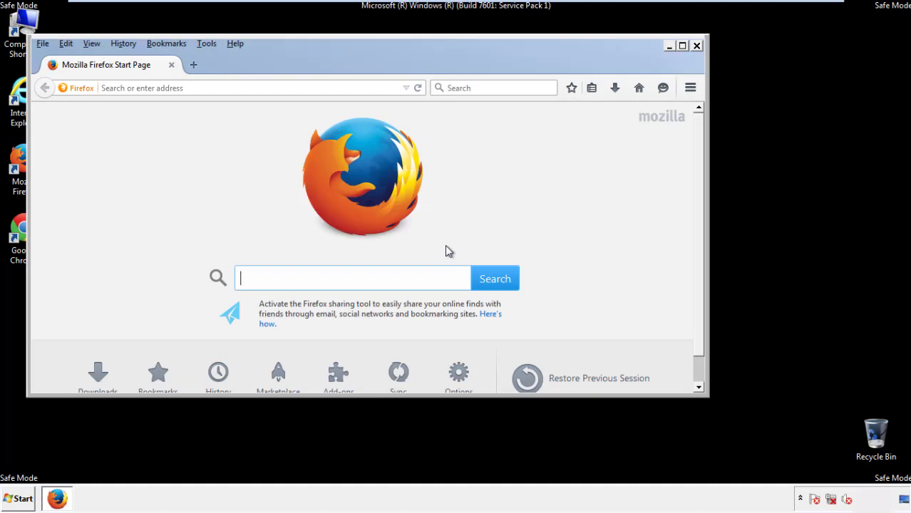
Step: Hide the browser's menu bar and show it again
right_click(278, 64)
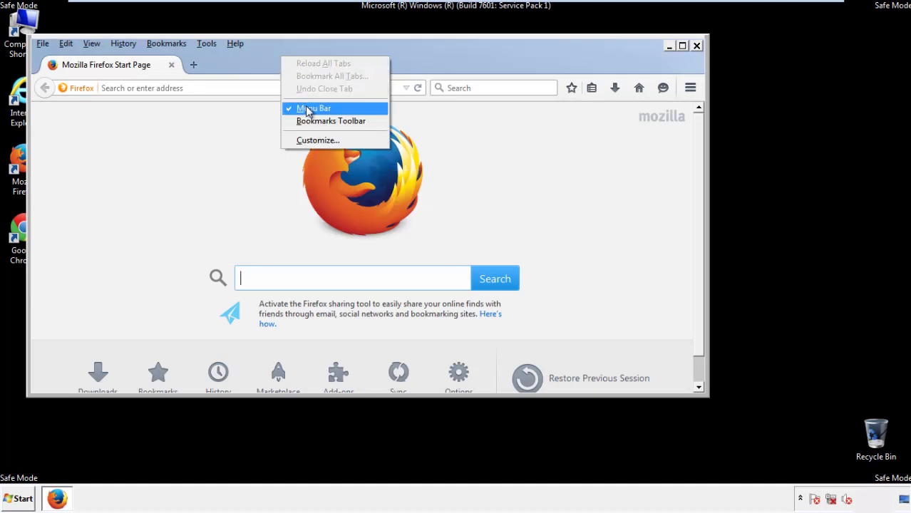
left_click(303, 107)
right_click(287, 59)
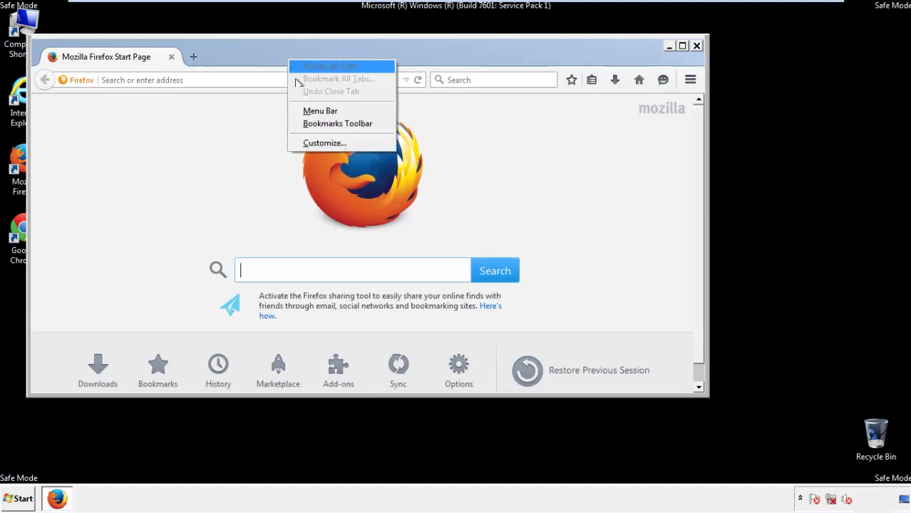
left_click(307, 111)
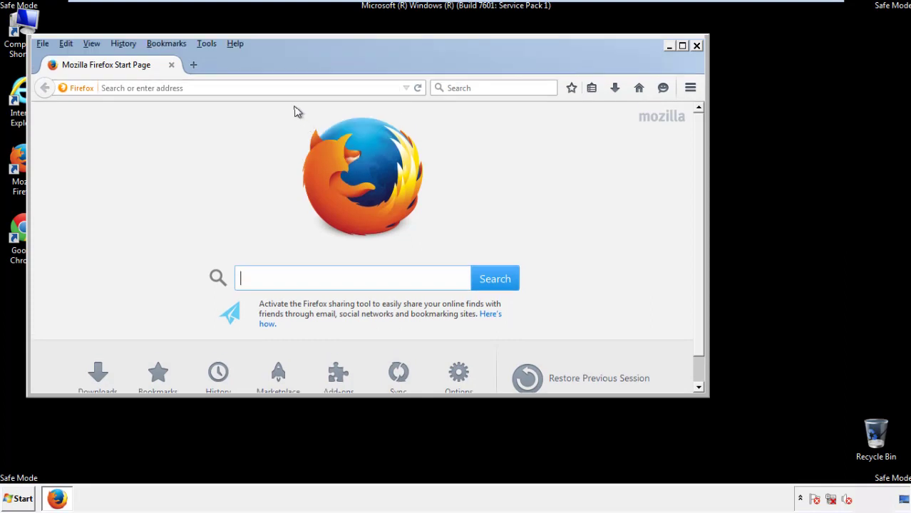
Step: Clear the entire Firefox history with the time range Everything, including cookies, cache, active logins, offline website data and site preferences
left_click(125, 44)
left_click(137, 71)
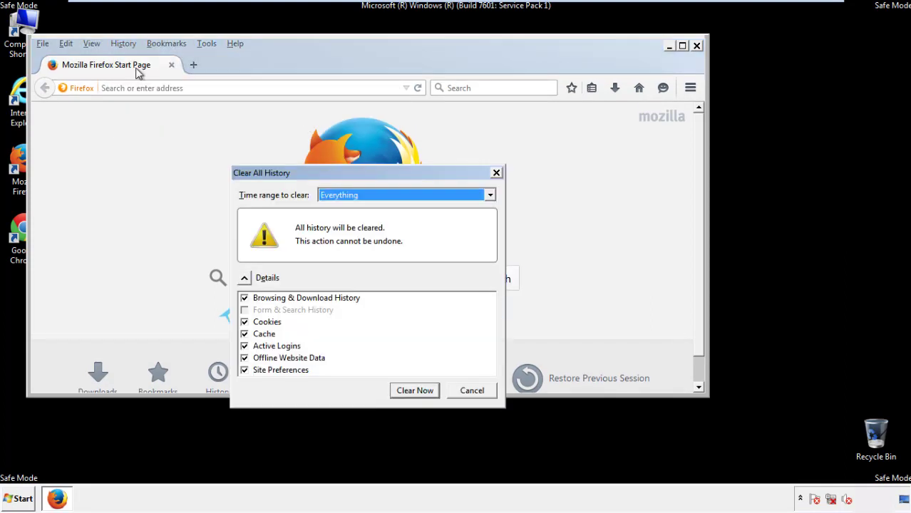
left_click(340, 199)
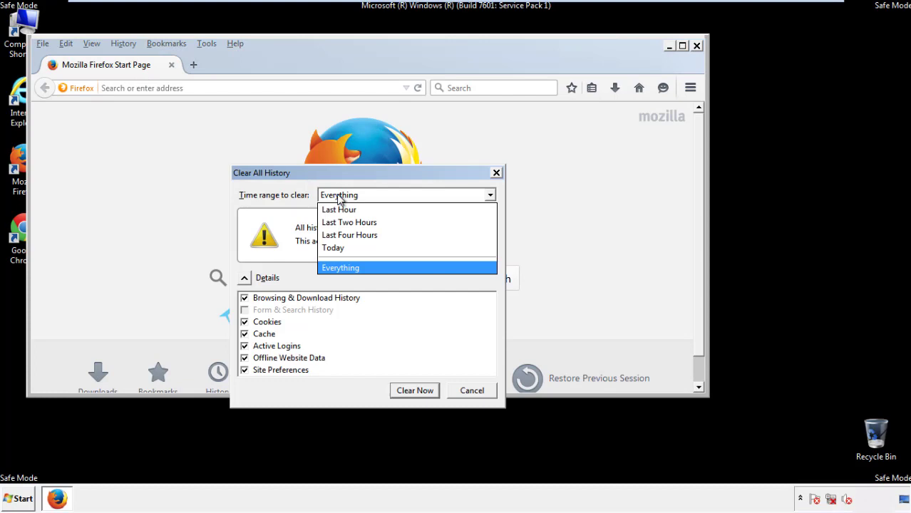
left_click(340, 266)
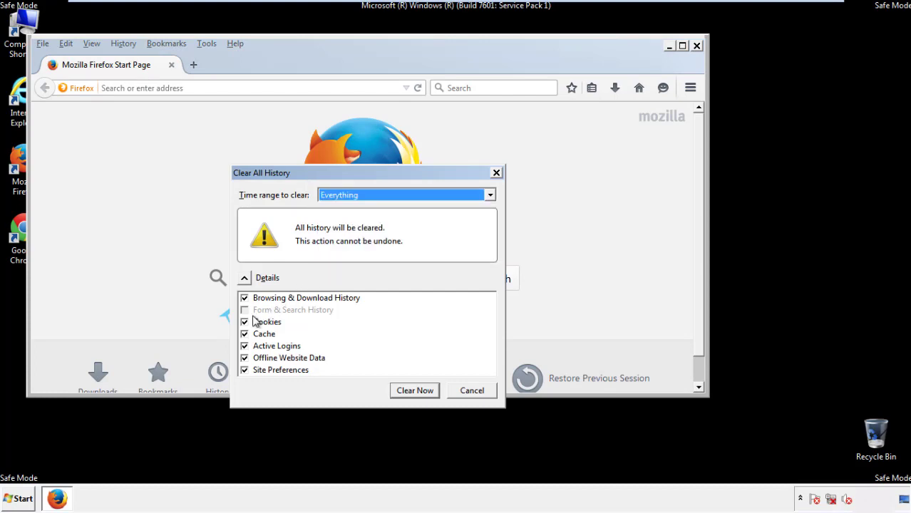
left_click(245, 358)
left_click(244, 358)
left_click(245, 370)
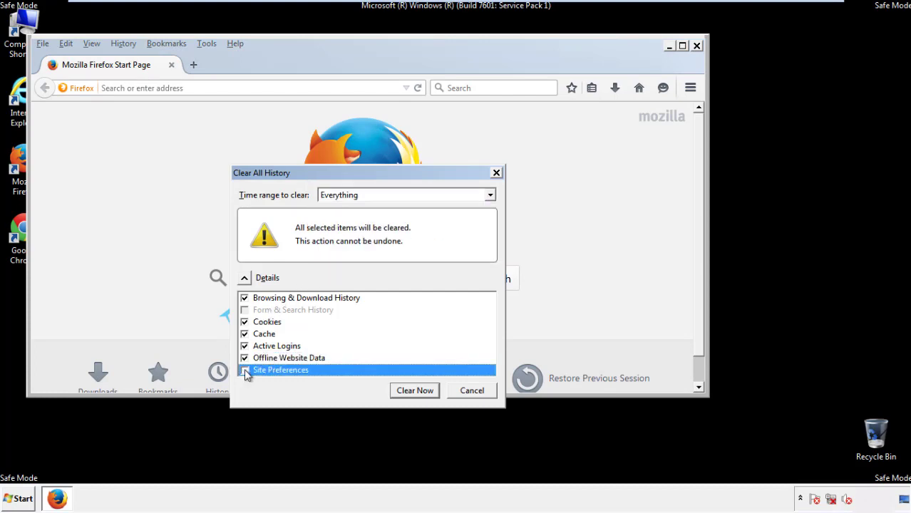
left_click(244, 370)
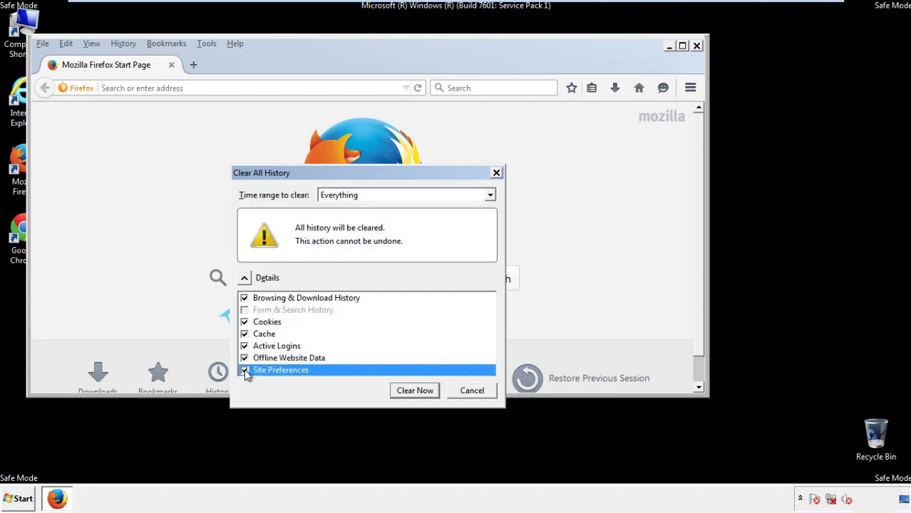
left_click(414, 391)
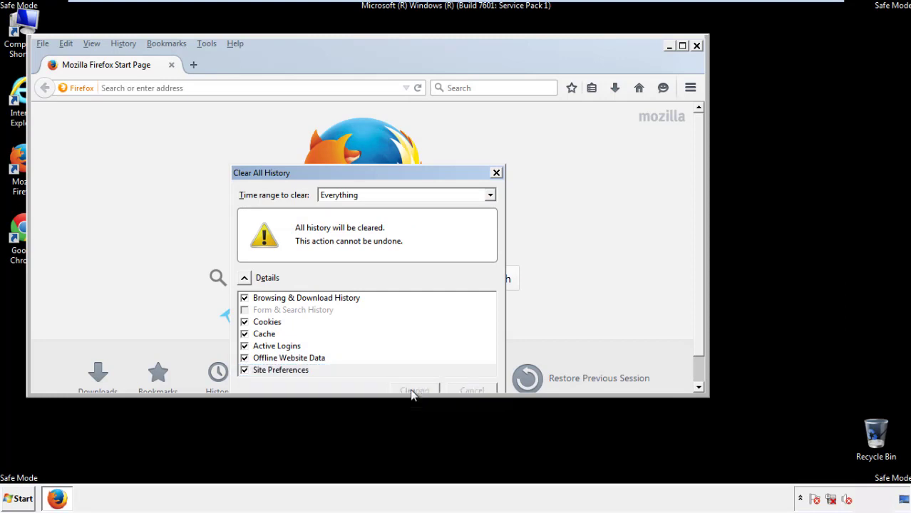
Step: Refresh Firefox to its default settings from the troubleshooting information, finish the import, decline the default-browser offer and close the browser
left_click(236, 42)
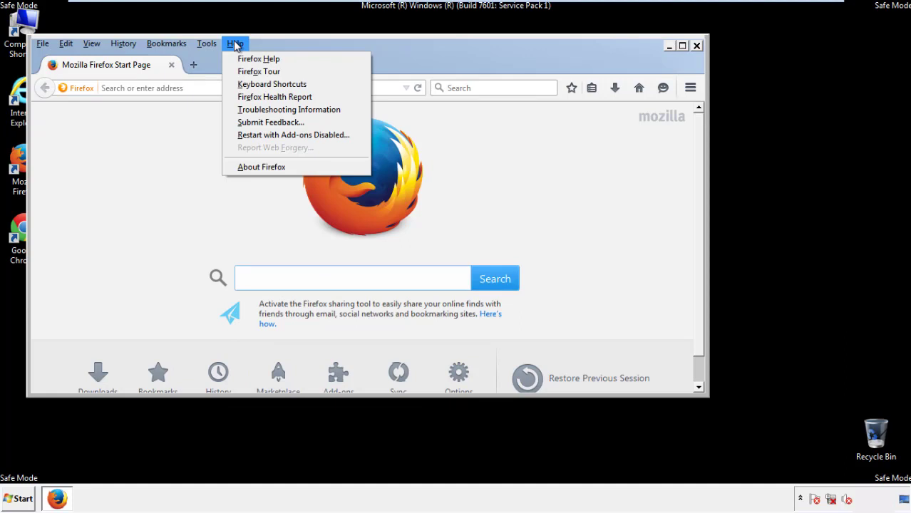
left_click(264, 109)
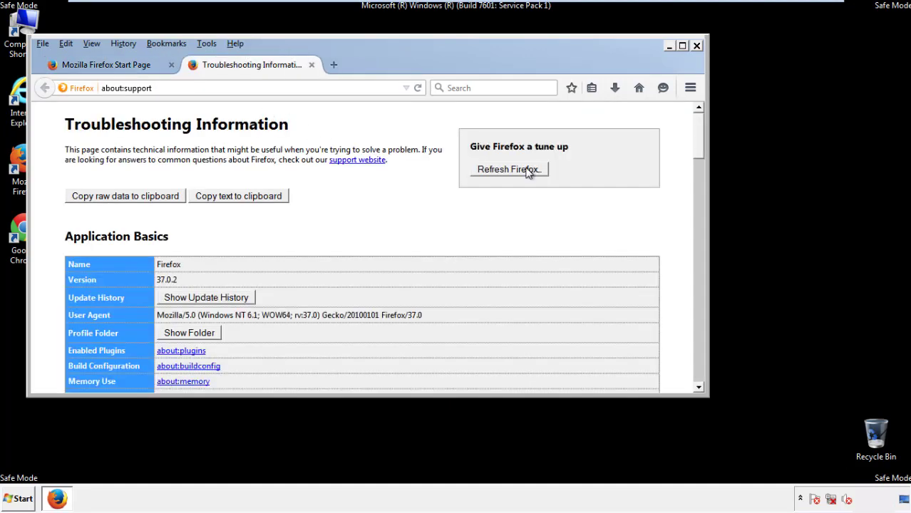
left_click(529, 171)
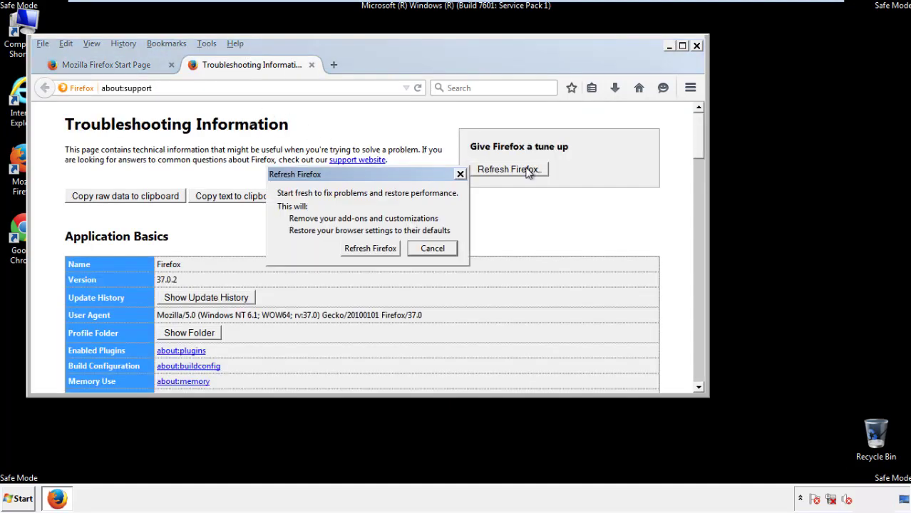
left_click(371, 249)
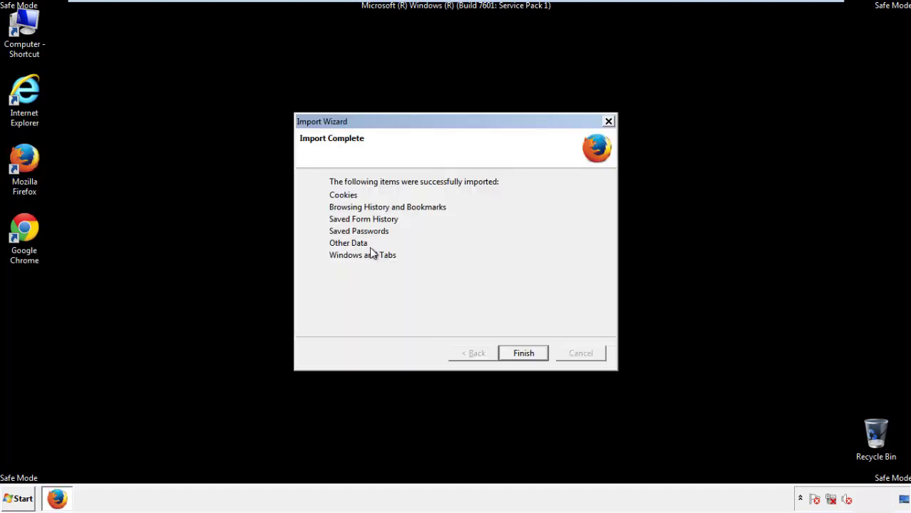
left_click(523, 353)
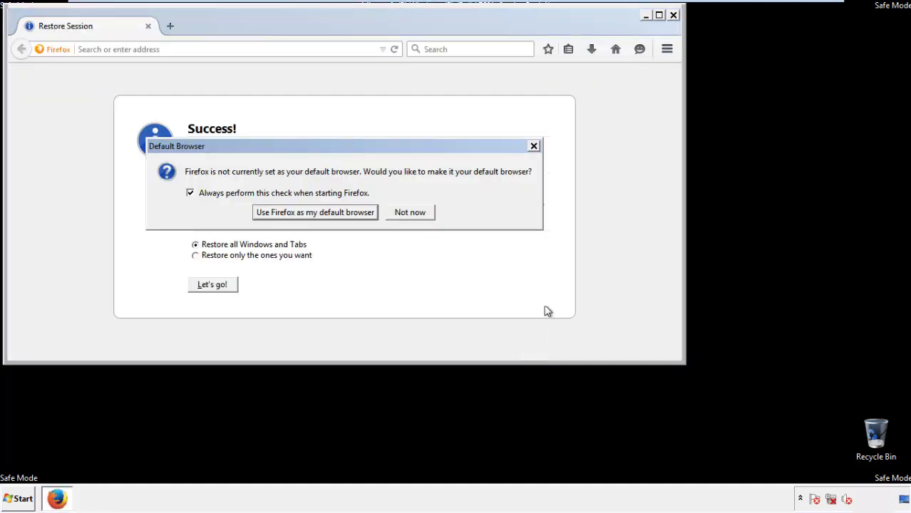
left_click(412, 215)
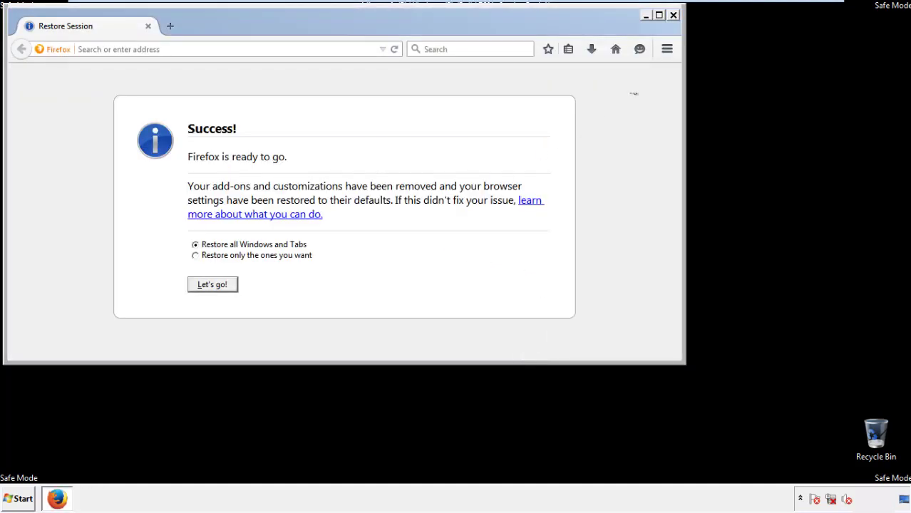
left_click(673, 15)
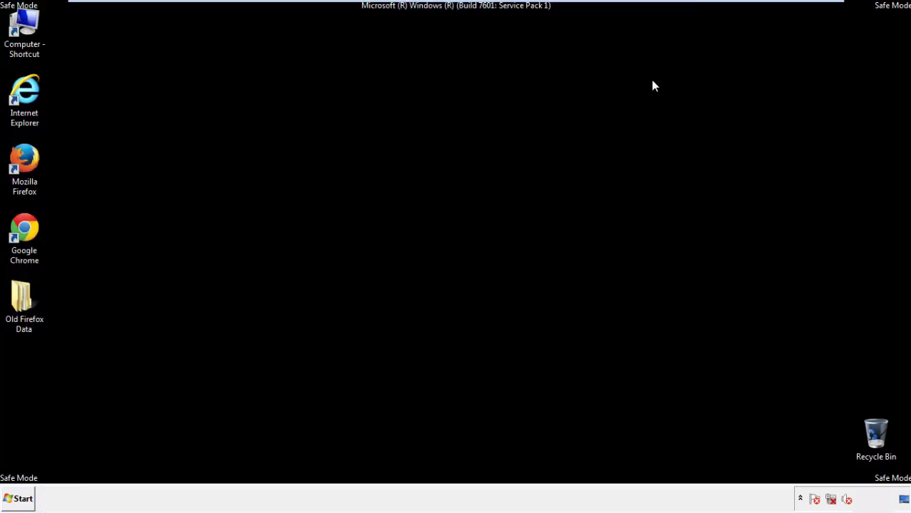
Step: Switch to Google Chrome and stop it from asking to become the default browser
left_click(22, 228)
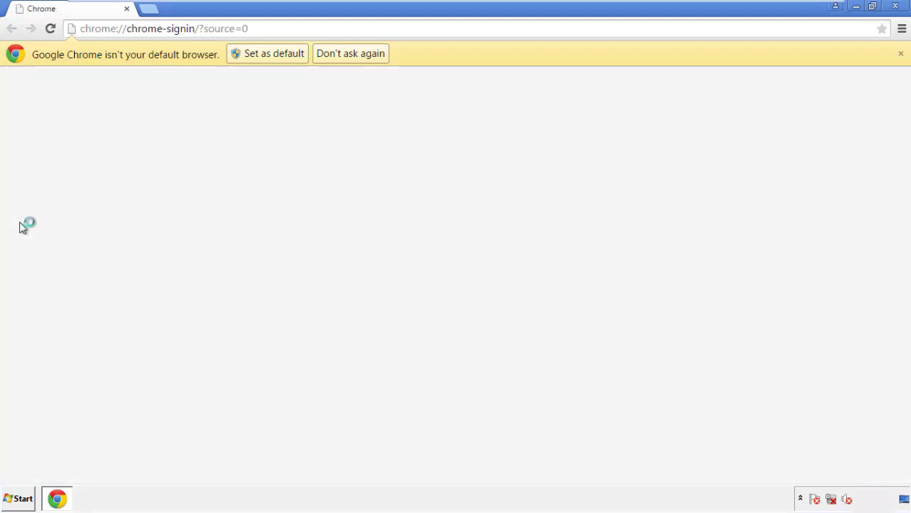
left_click(366, 56)
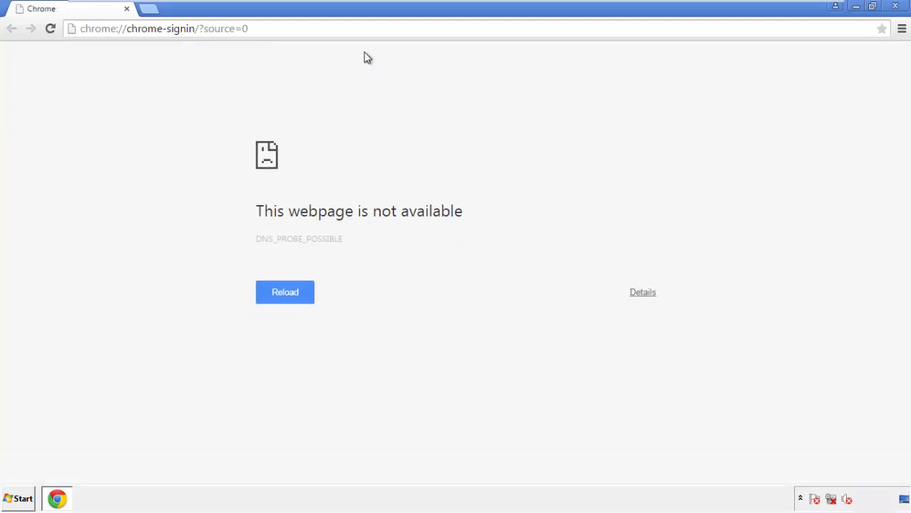
Step: Clear Chrome's browsing data from the beginning of time, including browsing and download history, cookies, cached files, autofill form data and hosted app data
left_click(904, 32)
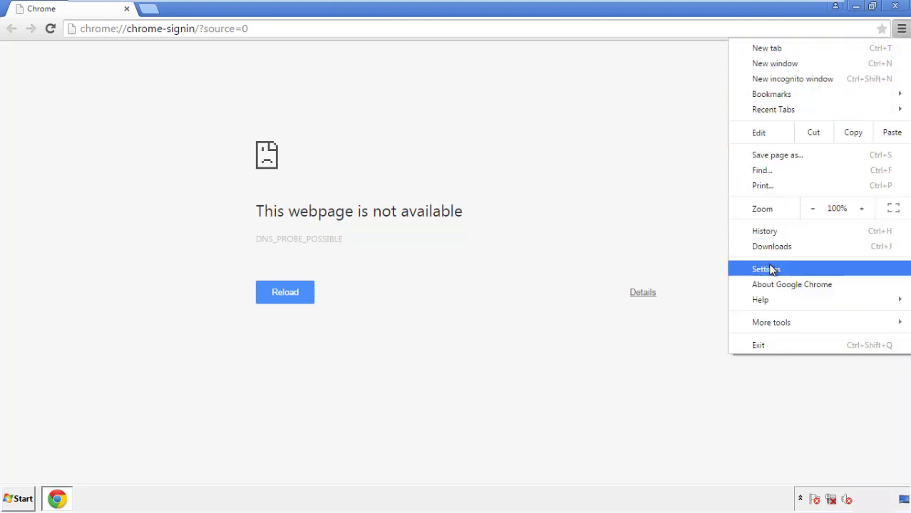
left_click(770, 269)
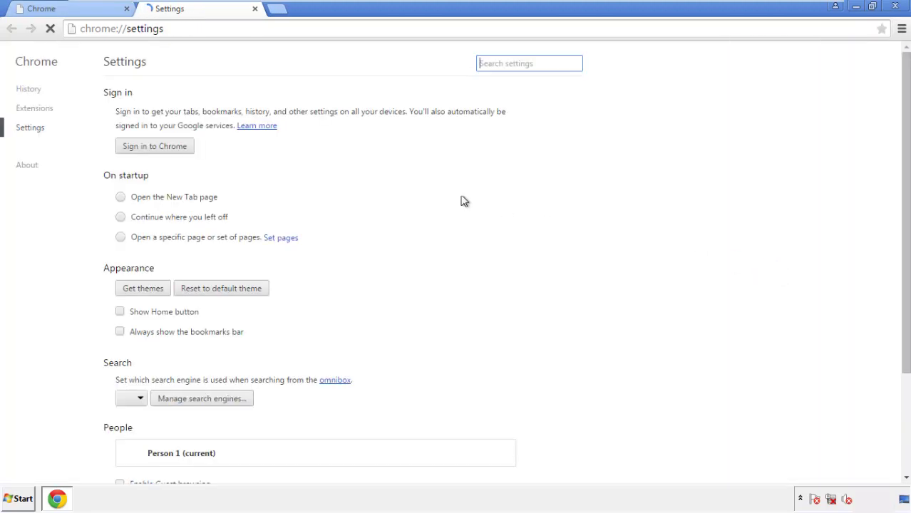
left_click(33, 91)
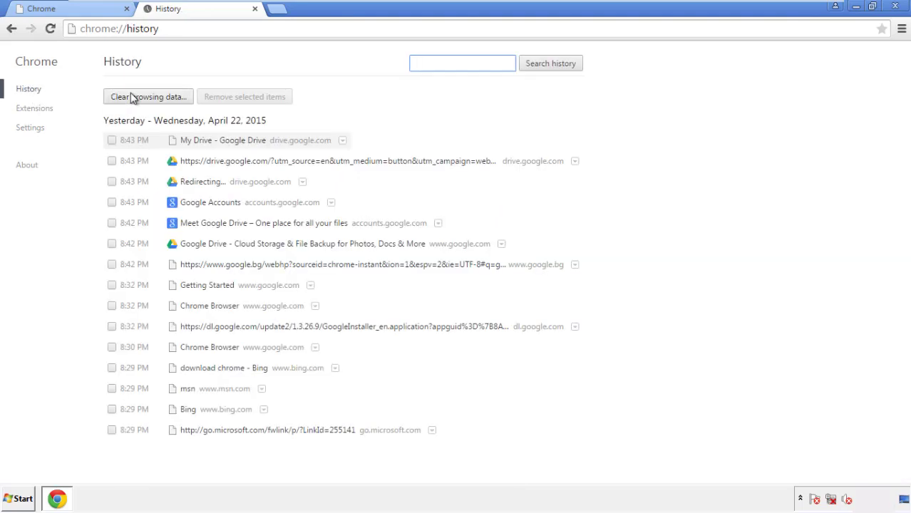
left_click(137, 99)
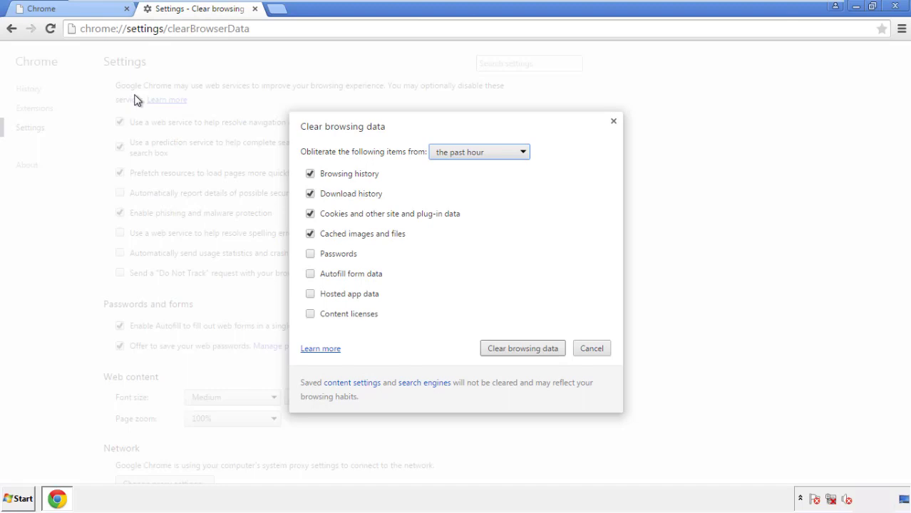
left_click(459, 153)
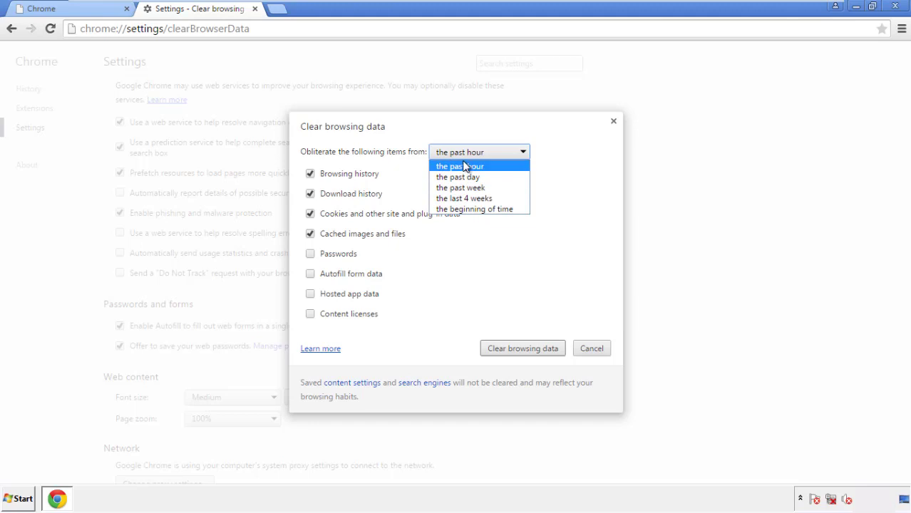
left_click(456, 210)
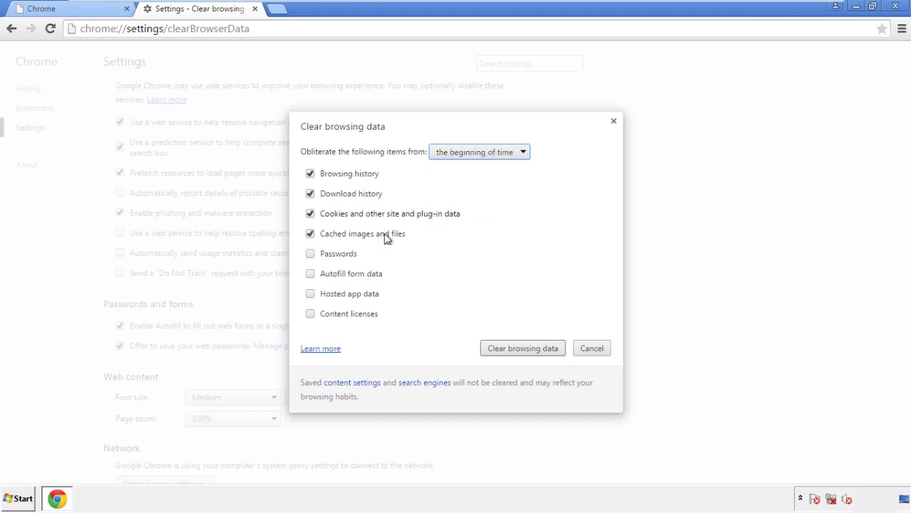
left_click(314, 274)
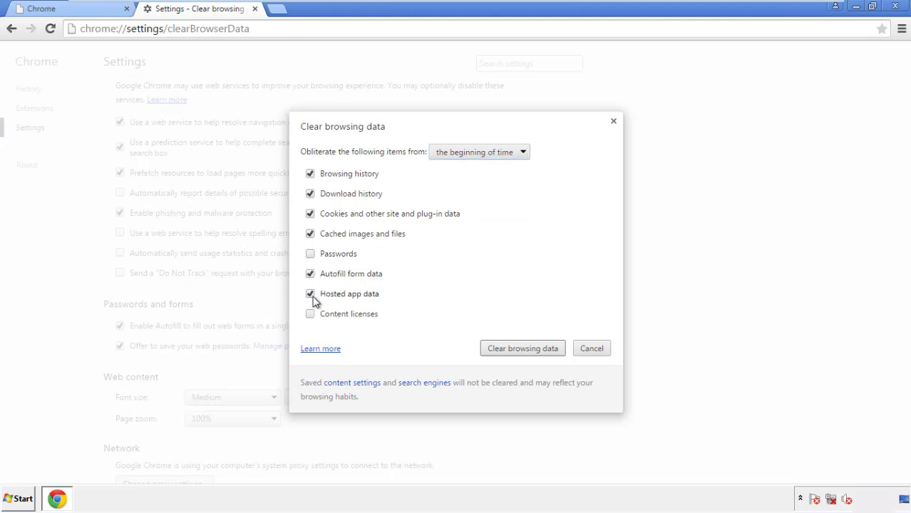
left_click(509, 350)
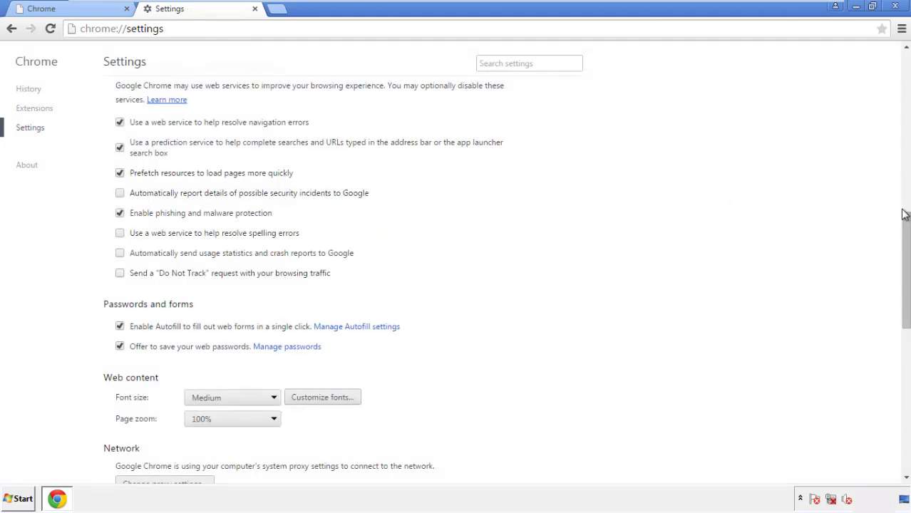
Step: Reset the Chrome settings to their original defaults and close the browser
left_click_drag(904, 214, 904, 378)
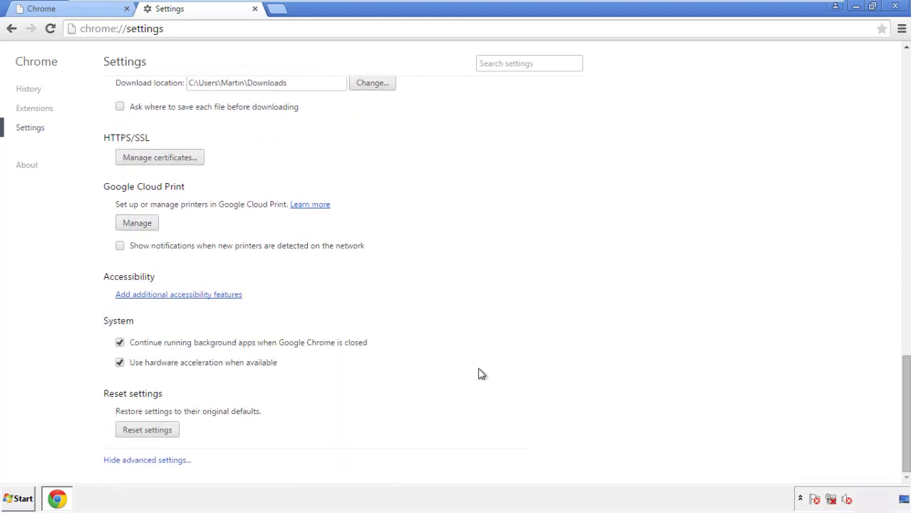
left_click(173, 434)
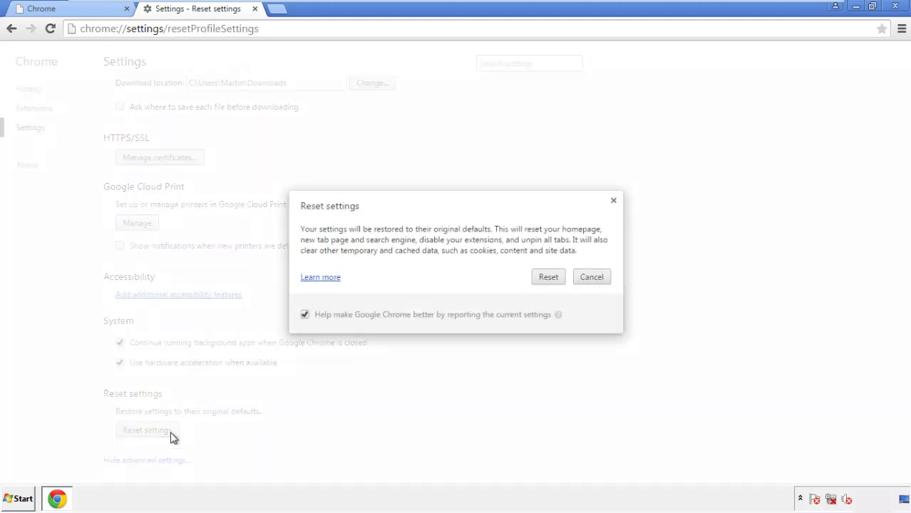
left_click(549, 277)
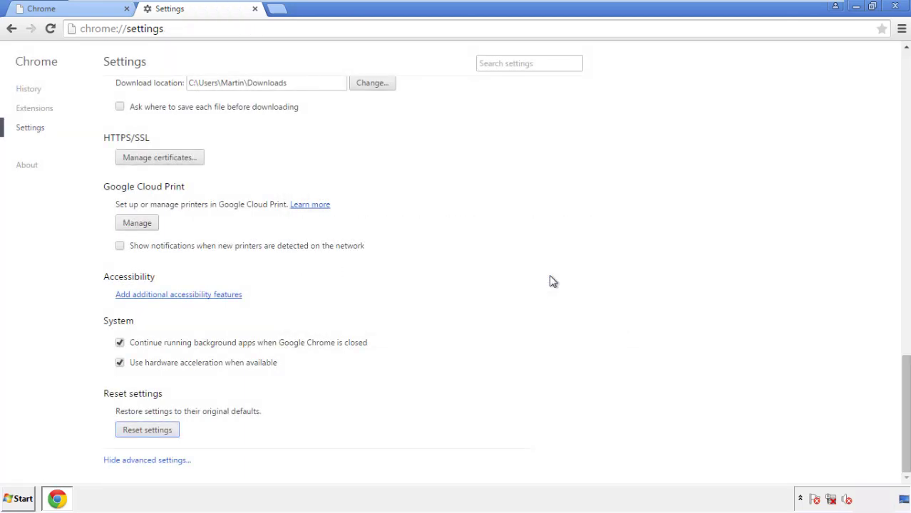
left_click(891, 7)
left_click(491, 231)
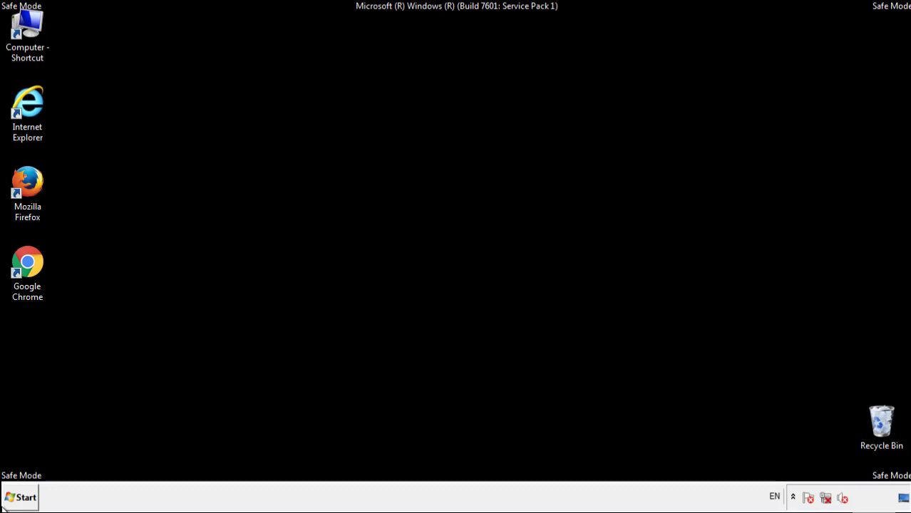
Step: Switch to Firefox, remove the suspicious Search Mine extension from its add-ons and close the browser
double_click(35, 178)
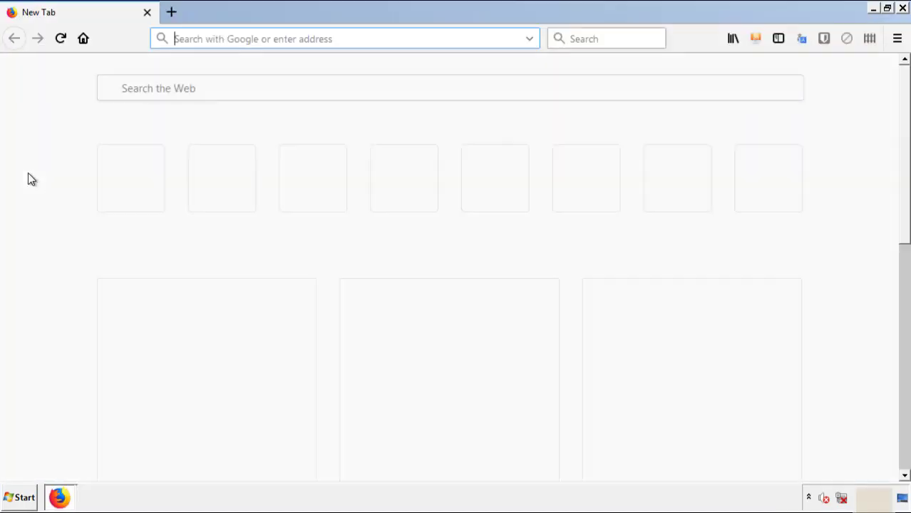
left_click(897, 39)
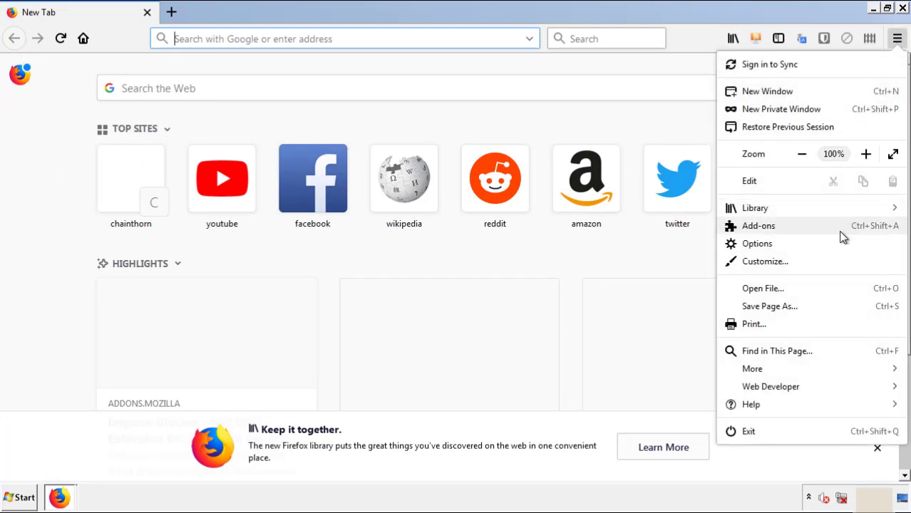
left_click(758, 225)
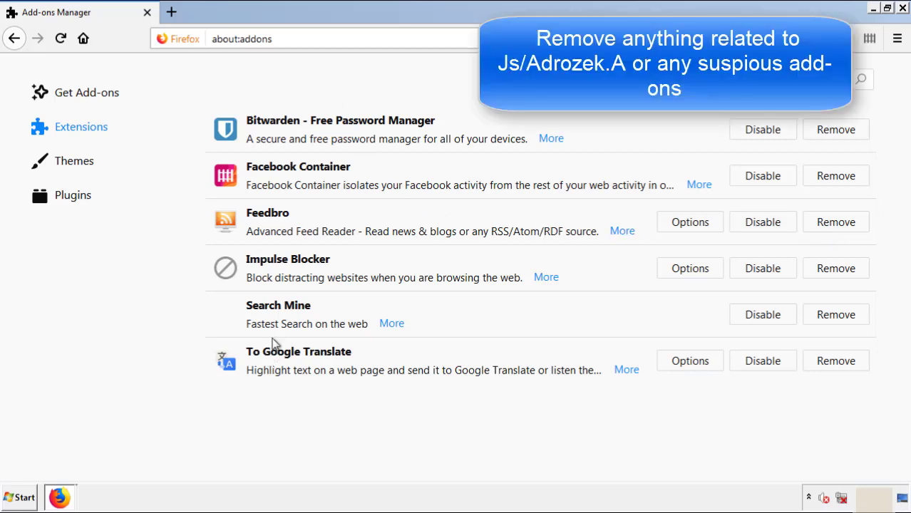
left_click(834, 318)
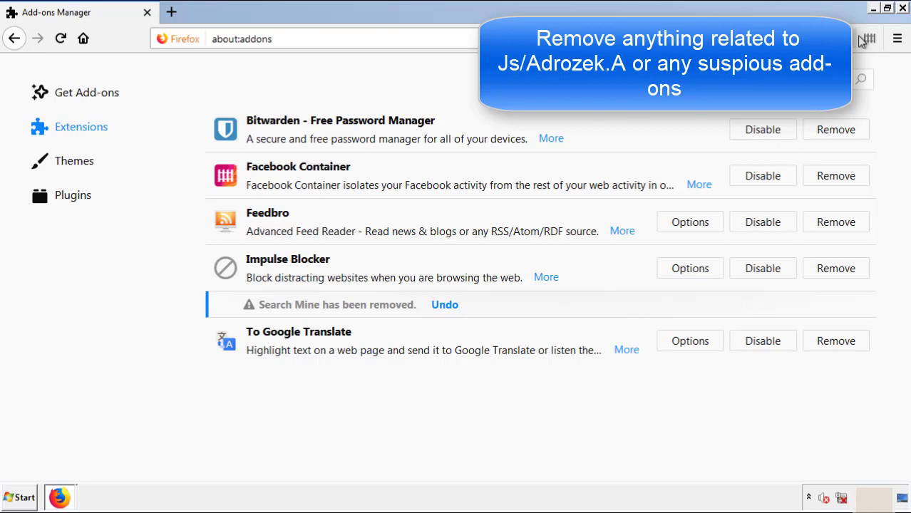
left_click(903, 8)
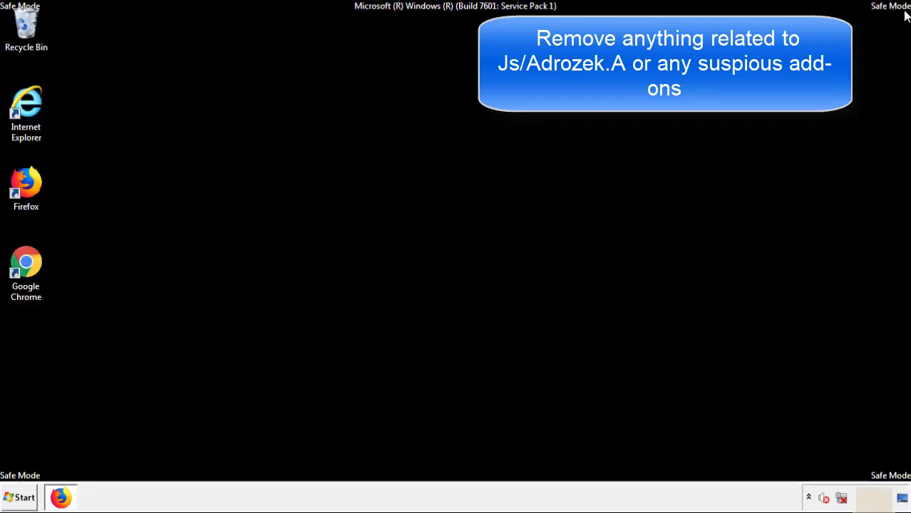
Step: Switch to Google Chrome, review the installed extensions, remove Search Mine and close the browser
double_click(26, 274)
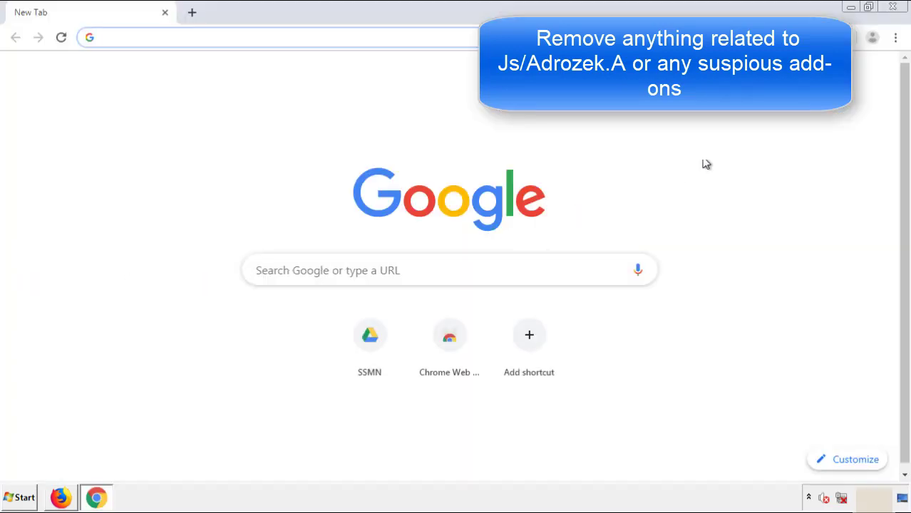
left_click(896, 37)
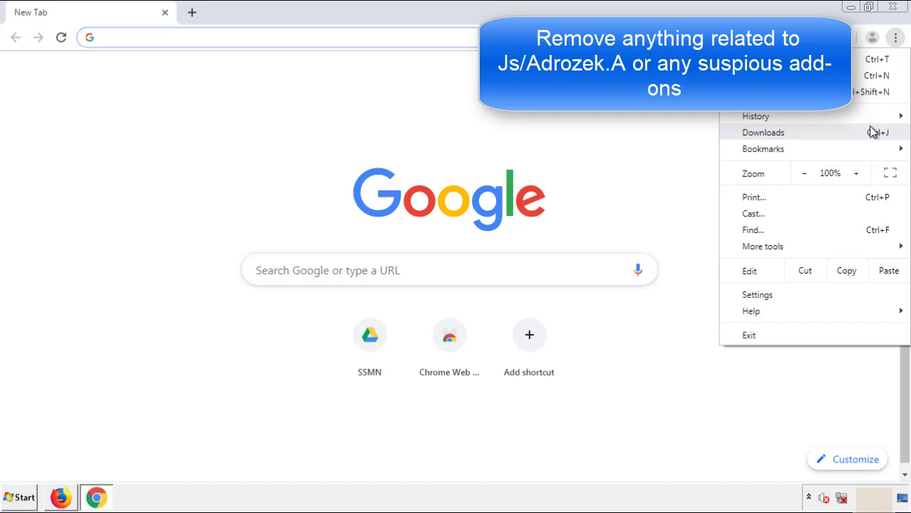
mouse_move(818, 250)
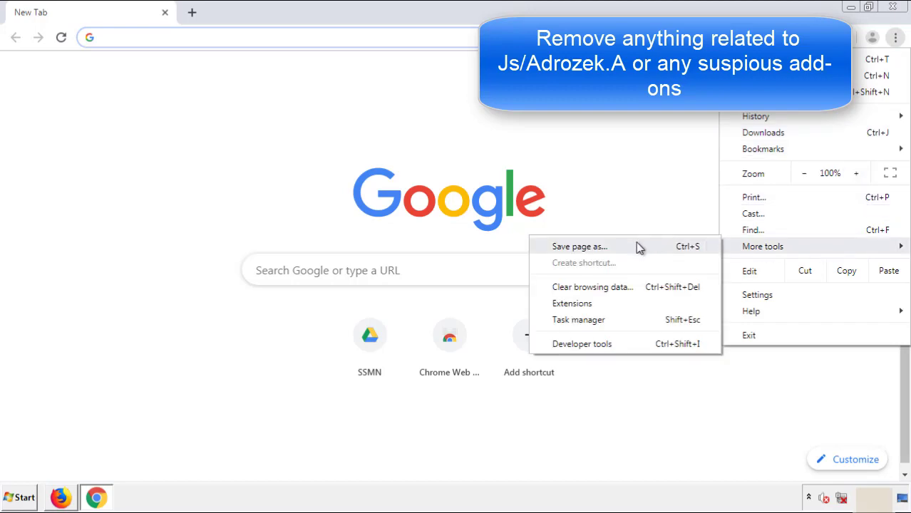
left_click(579, 302)
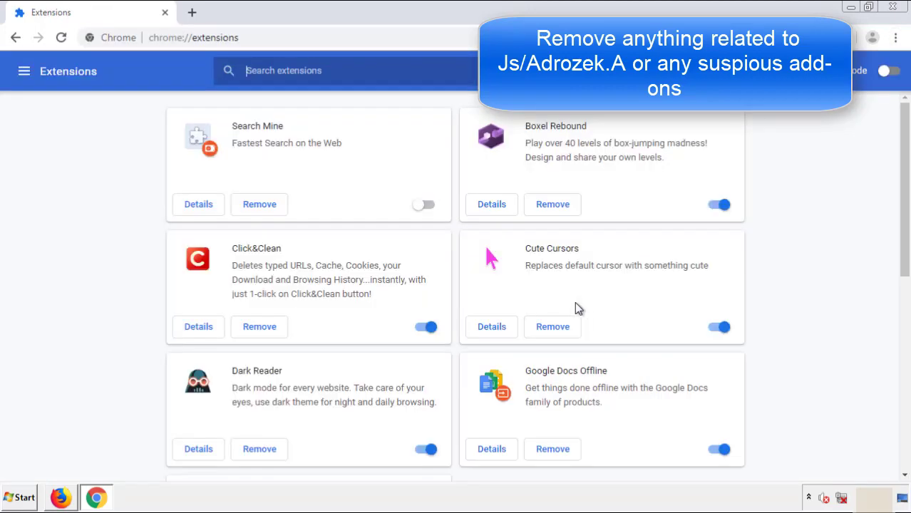
scroll(258, 234, "down", 5)
scroll(346, 260, "up", 6)
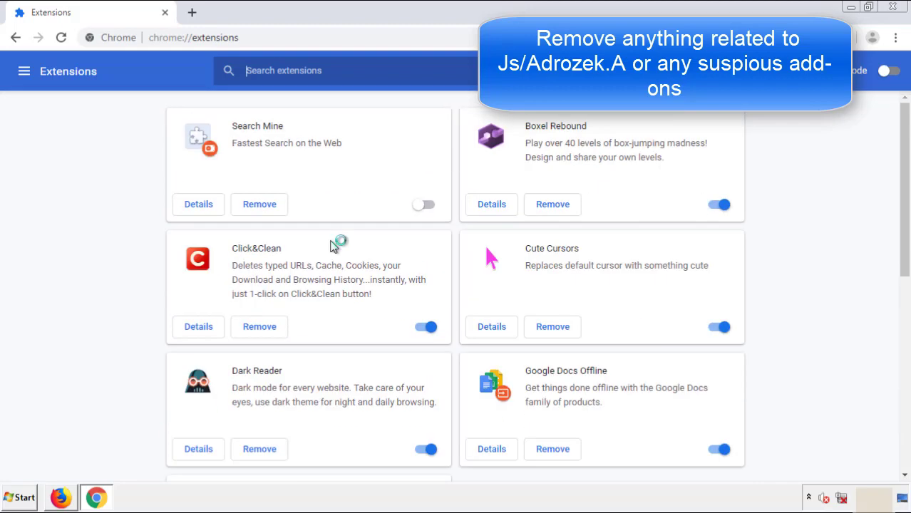
left_click(255, 207)
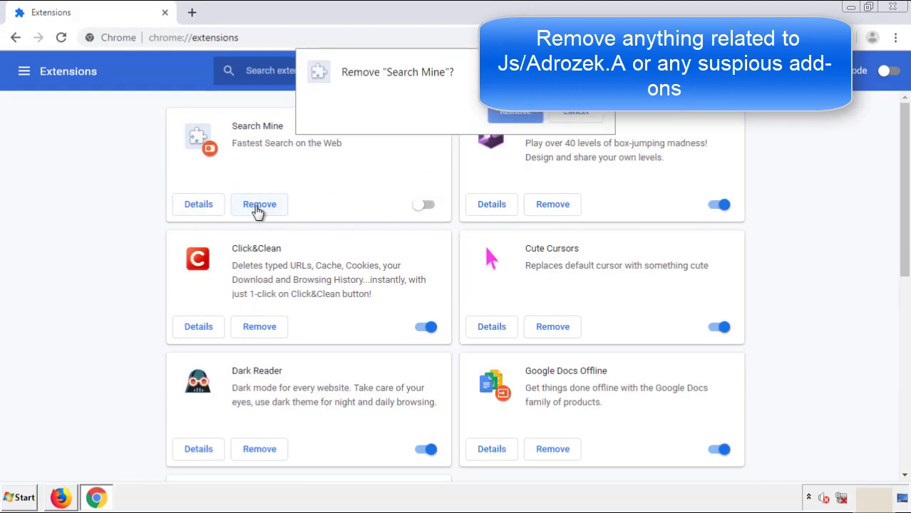
left_click(508, 116)
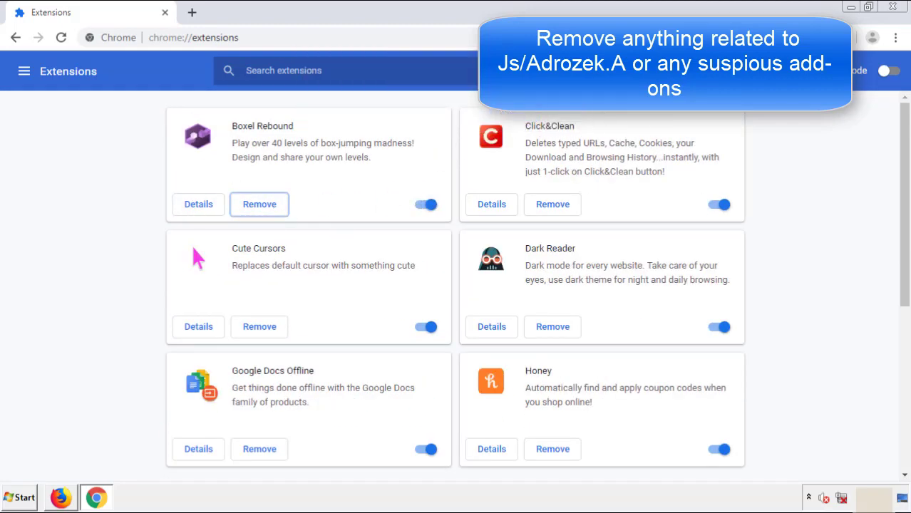
left_click(901, 10)
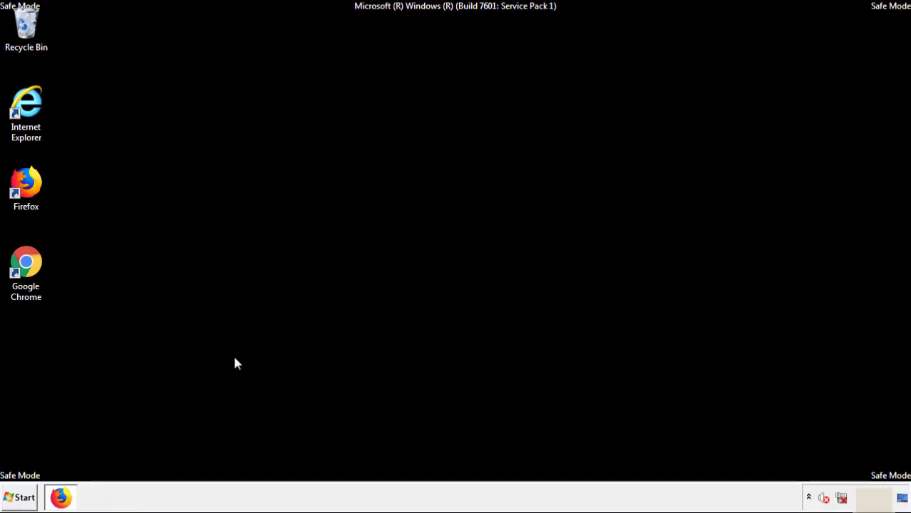
Step: Restart the computer from the Safe Mode desktop
left_click(27, 498)
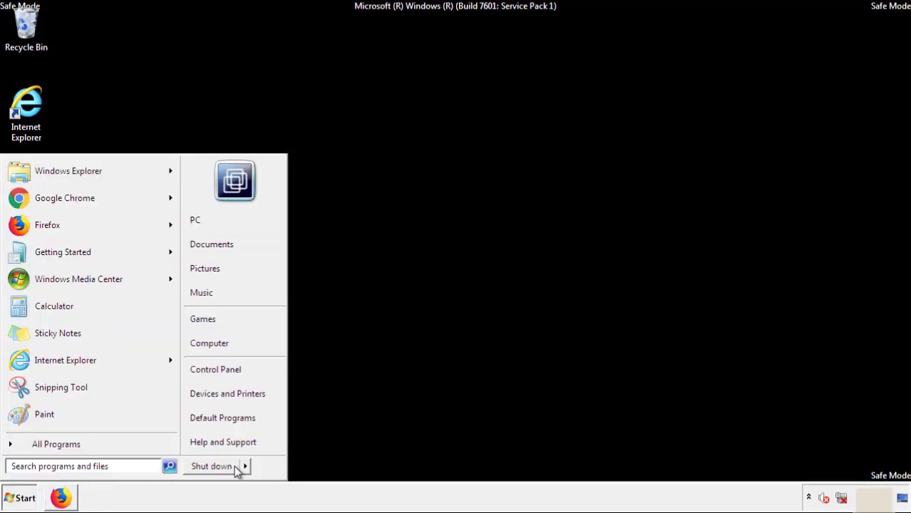
left_click(246, 467)
left_click(284, 467)
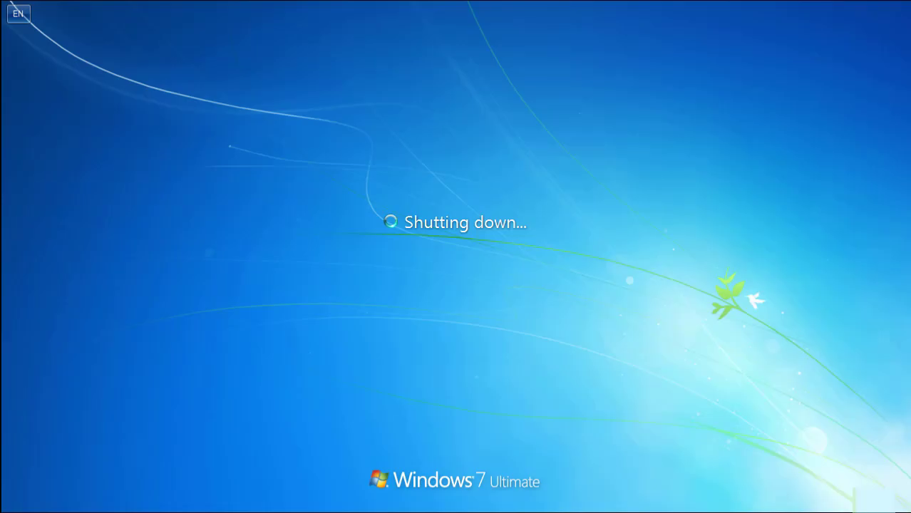